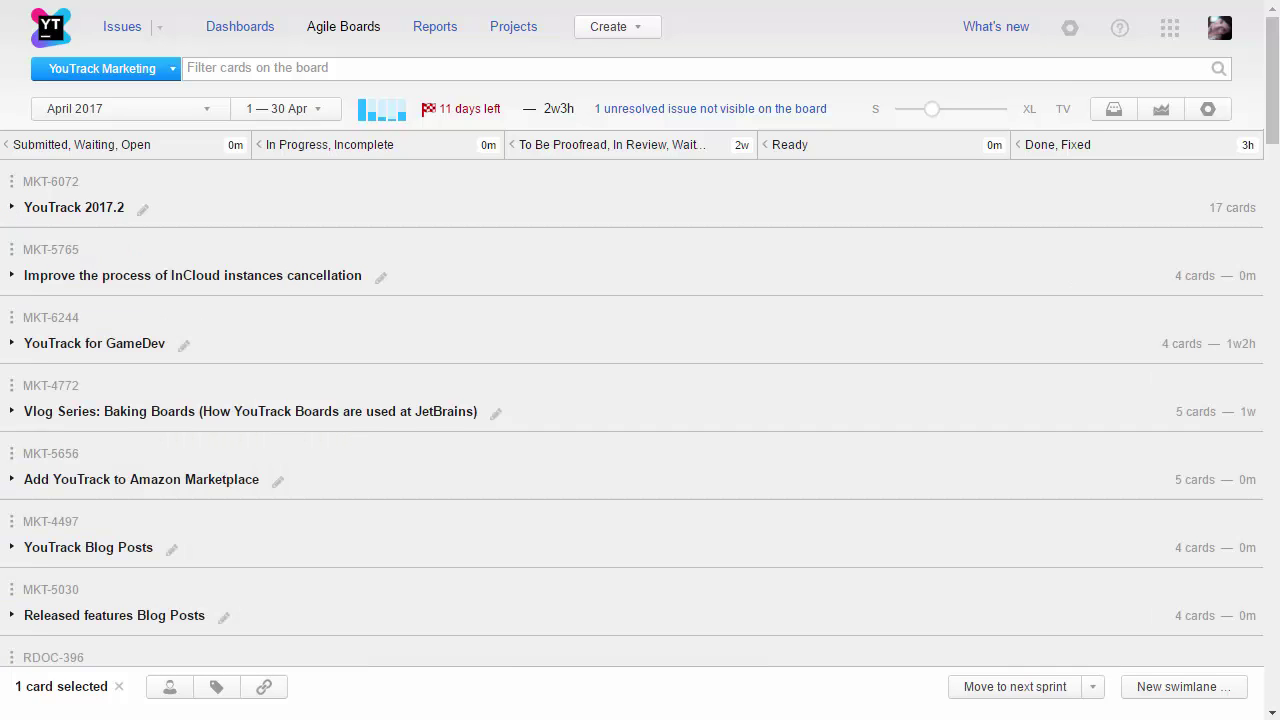
Open the board settings and review the general options, including the board name, projects and access permissions.
{"action": "left_click", "coordinate": [11, 207]}
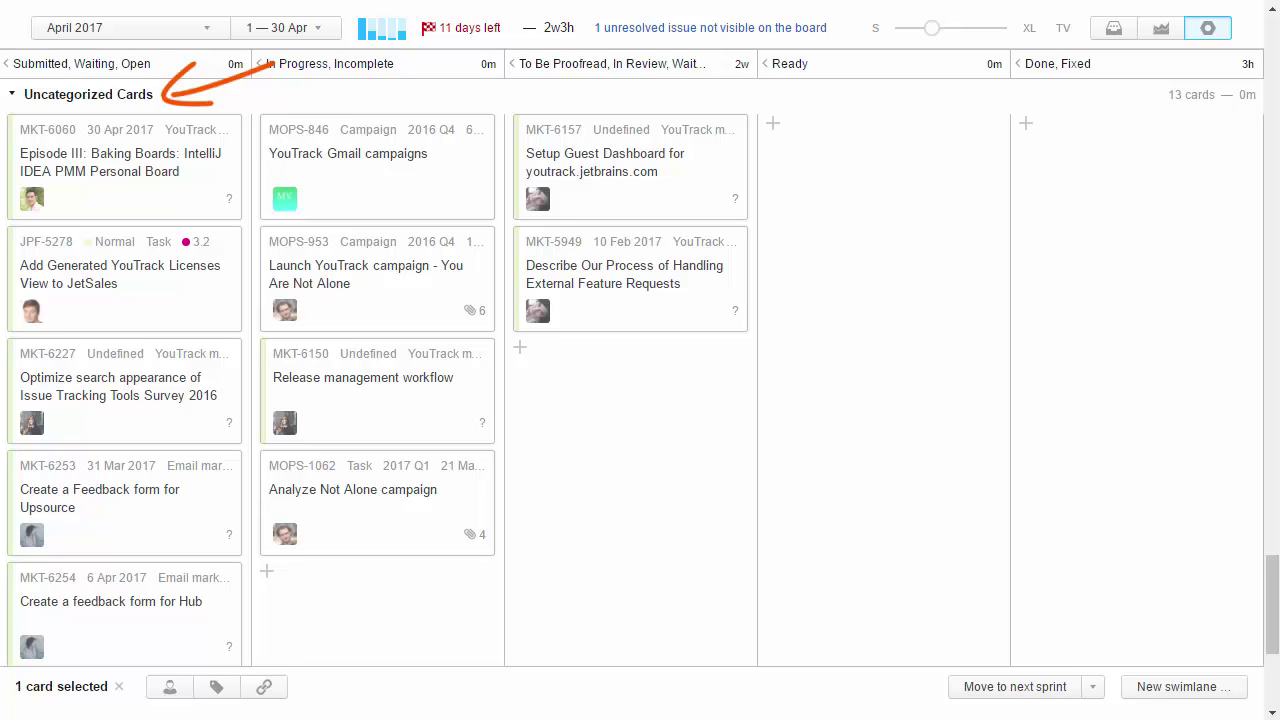
{"action": "left_click", "coordinate": [1207, 30]}
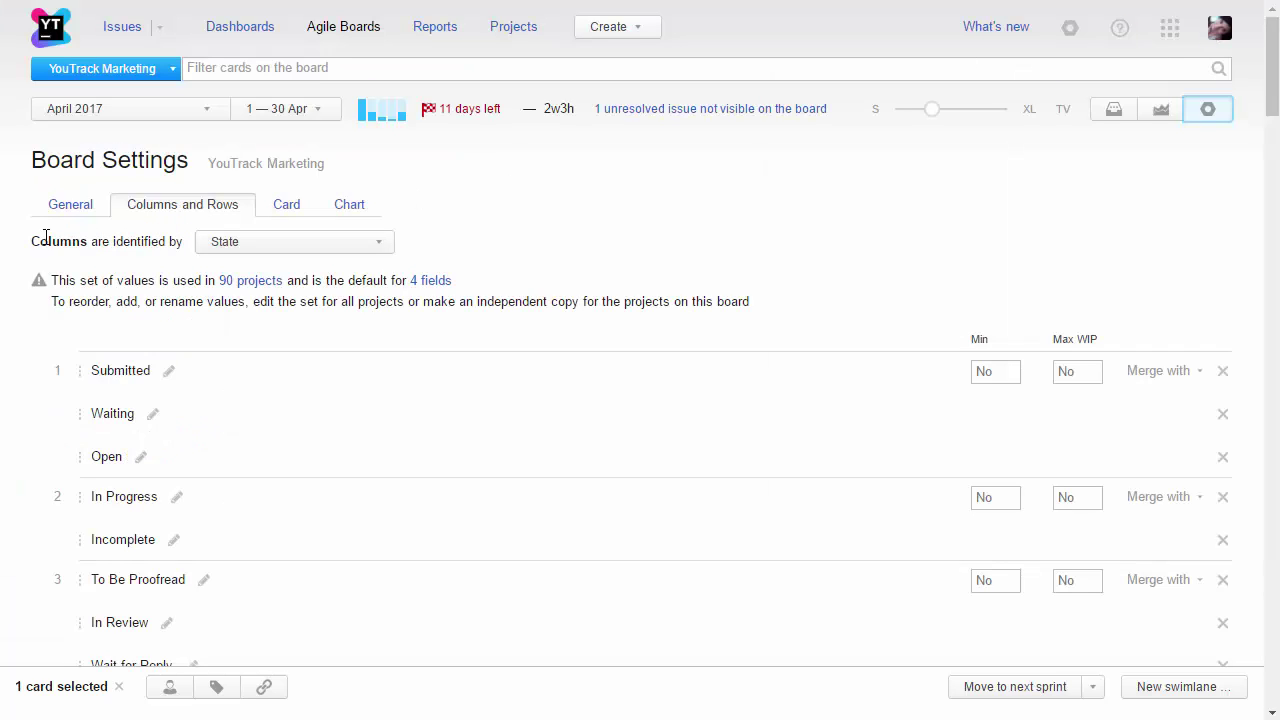
{"action": "left_click", "coordinate": [64, 214]}
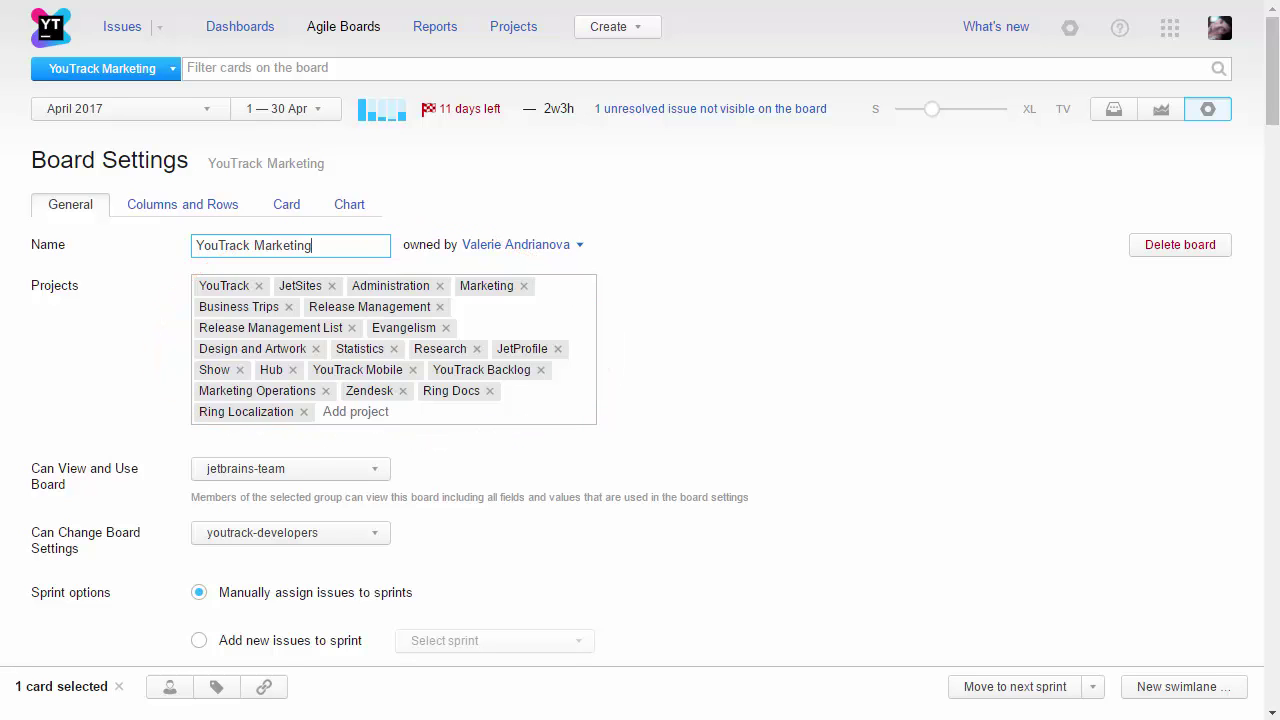
{"action": "left_click", "coordinate": [1206, 110]}
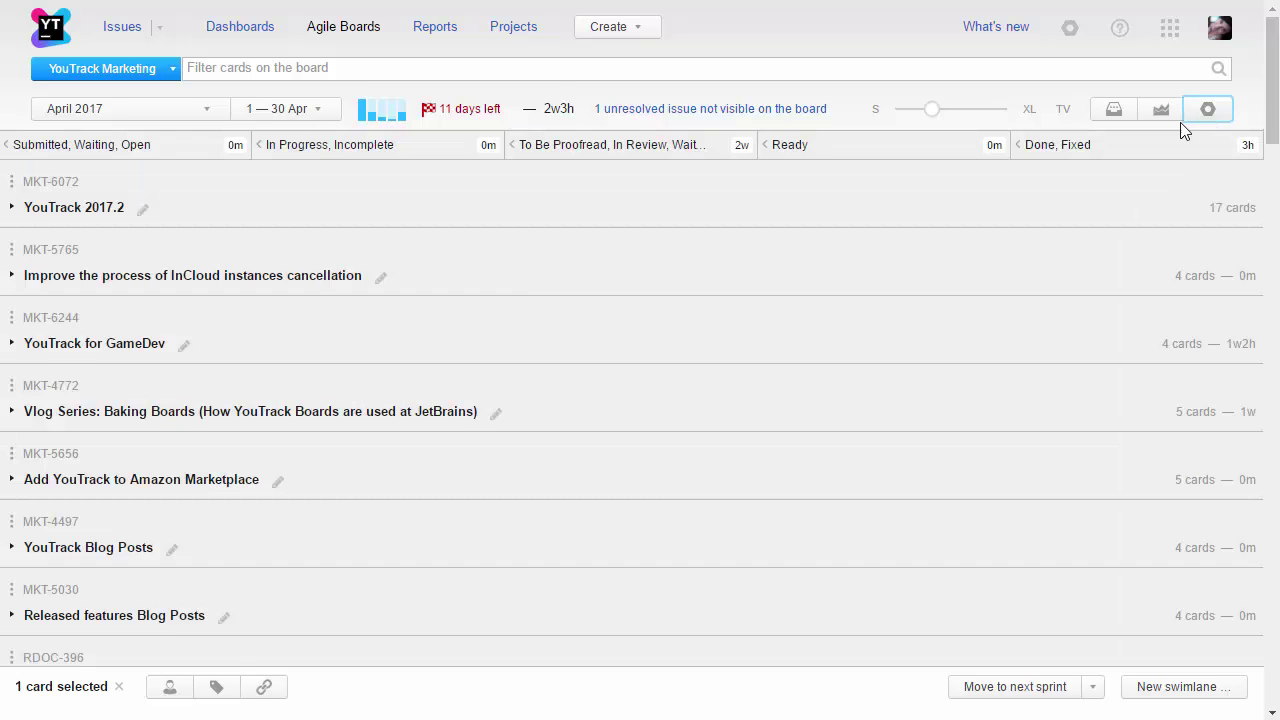
Expand the YouTrack 2017.2 swimlane and open a new card form in its Submitted, Waiting, Open column.
{"action": "left_click", "coordinate": [11, 208]}
{"action": "scroll", "coordinate": [63, 331], "scroll_direction": "down", "scroll_amount": 10}
{"action": "left_click", "coordinate": [14, 567]}
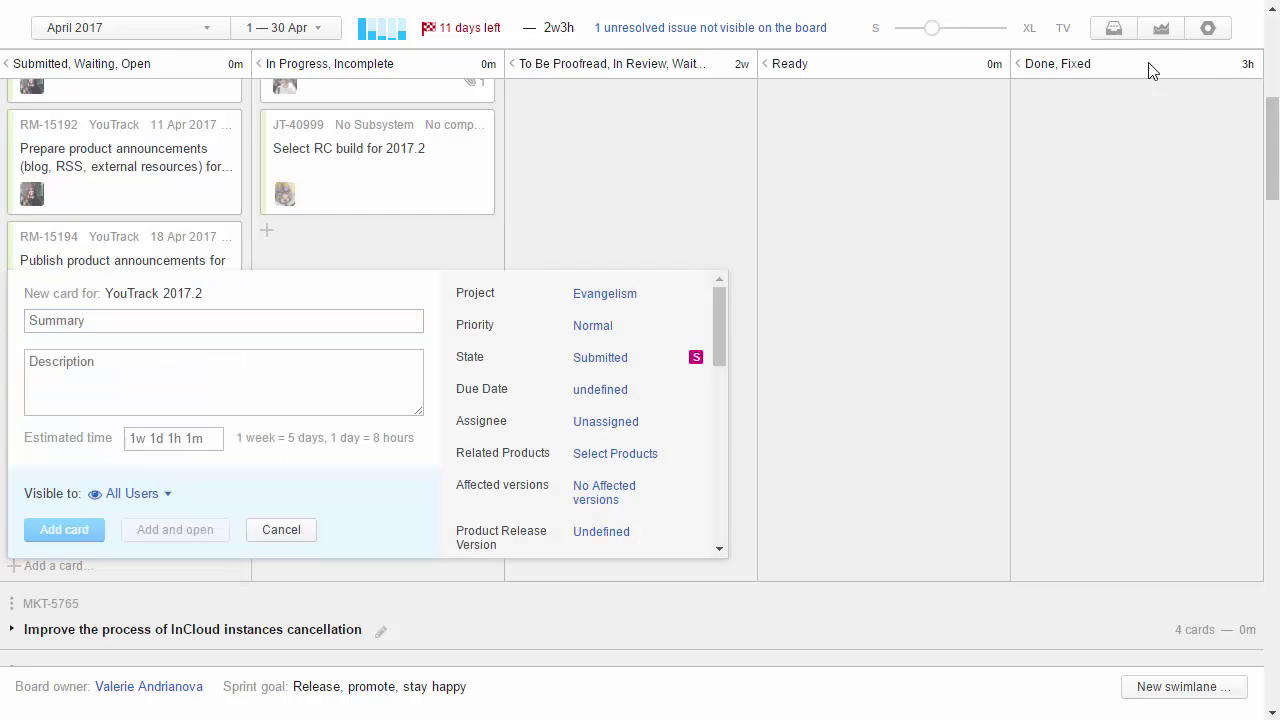
Display the backlog beside the board and look through its list of issues.
{"action": "left_click", "coordinate": [1114, 29]}
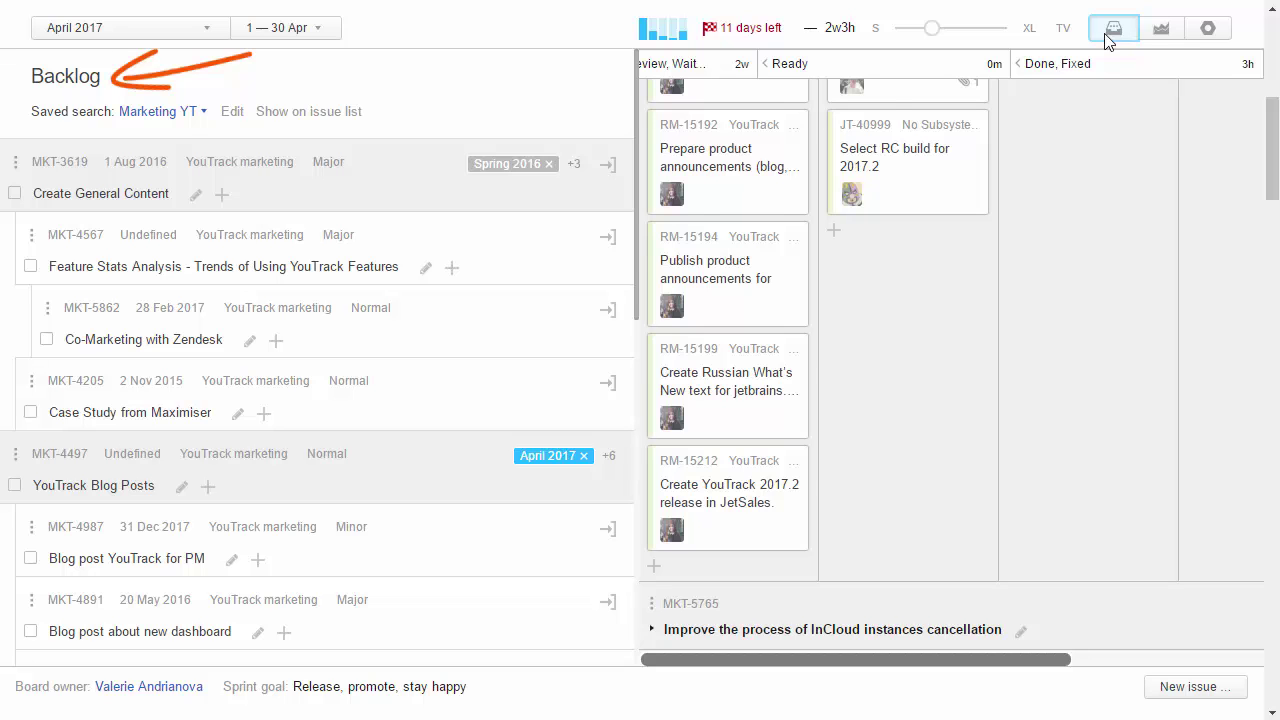
{"action": "scroll", "coordinate": [590, 148], "scroll_direction": "down", "scroll_amount": 2}
{"action": "scroll", "coordinate": [590, 150], "scroll_direction": "down", "scroll_amount": 5}
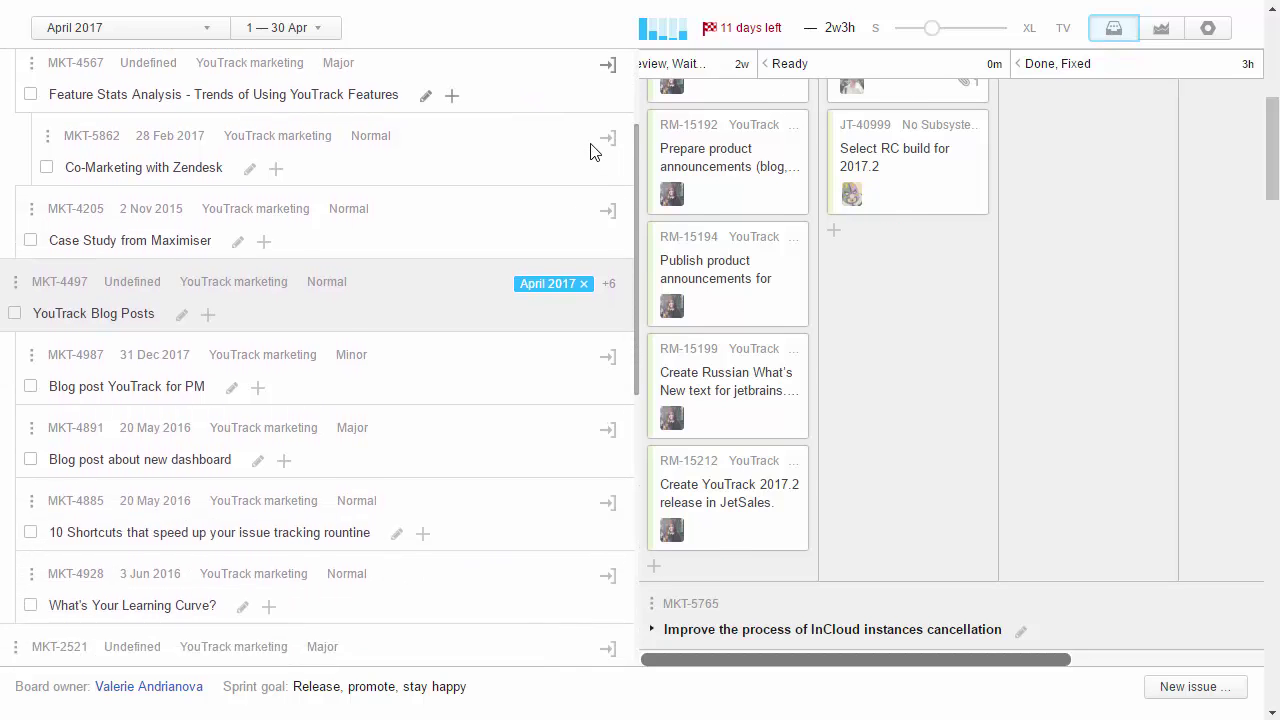
{"action": "scroll", "coordinate": [590, 150], "scroll_direction": "down", "scroll_amount": 5}
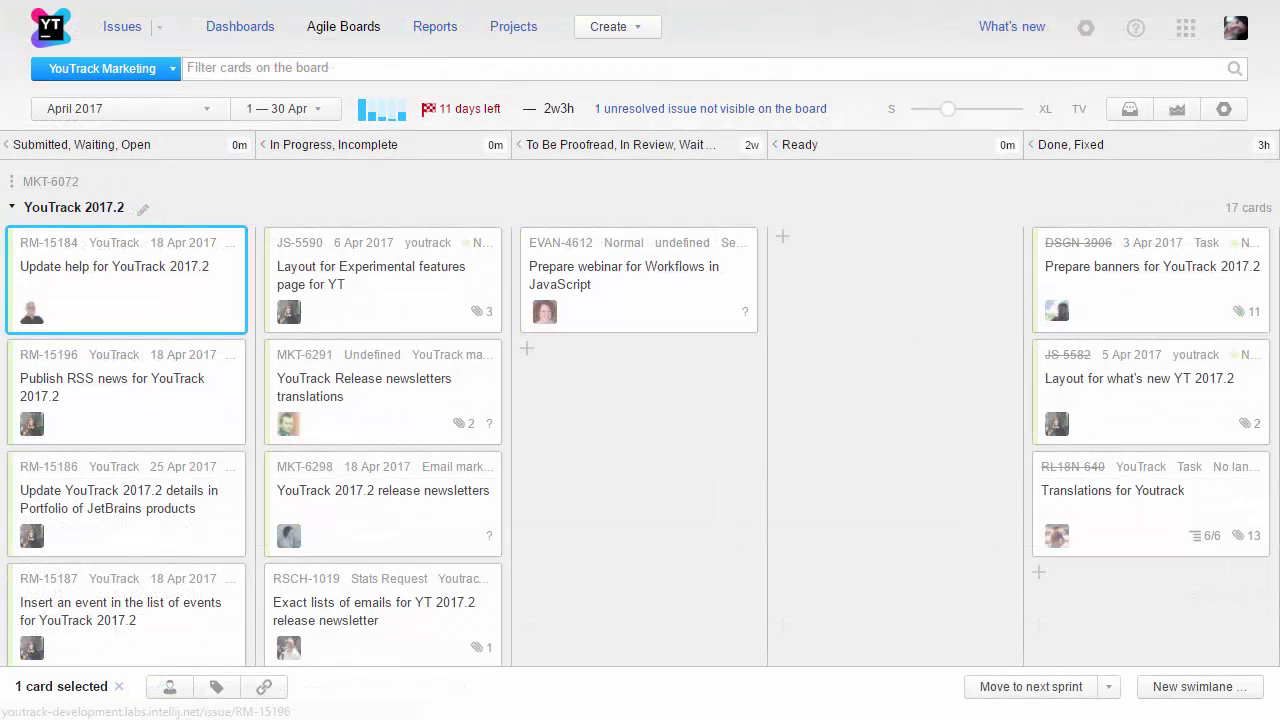
Move the 'Create YouTrack 2017.2 release in JetSales.' card to the In Progress, Incomplete column of its swimlane.
{"action": "key", "text": "Down"}
{"action": "key", "text": "Down"}
{"action": "key", "text": "Down"}
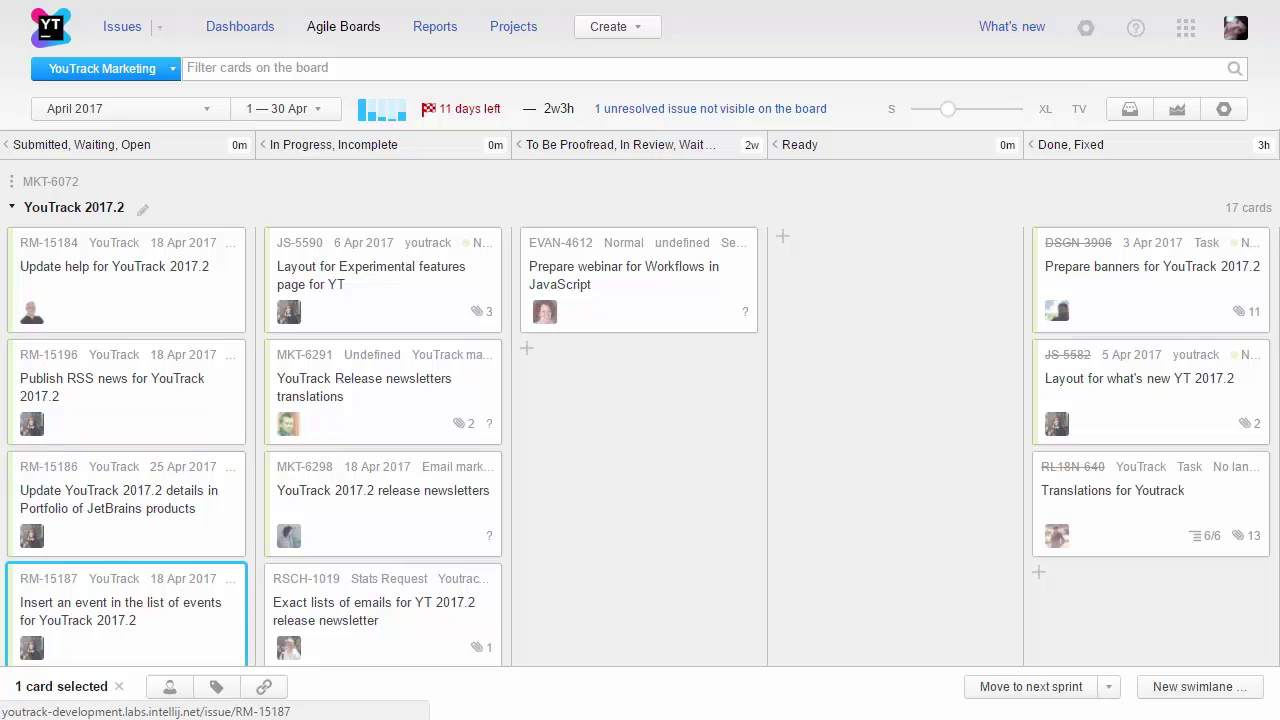
{"action": "key", "text": "Down"}
{"action": "key", "text": "Down"}
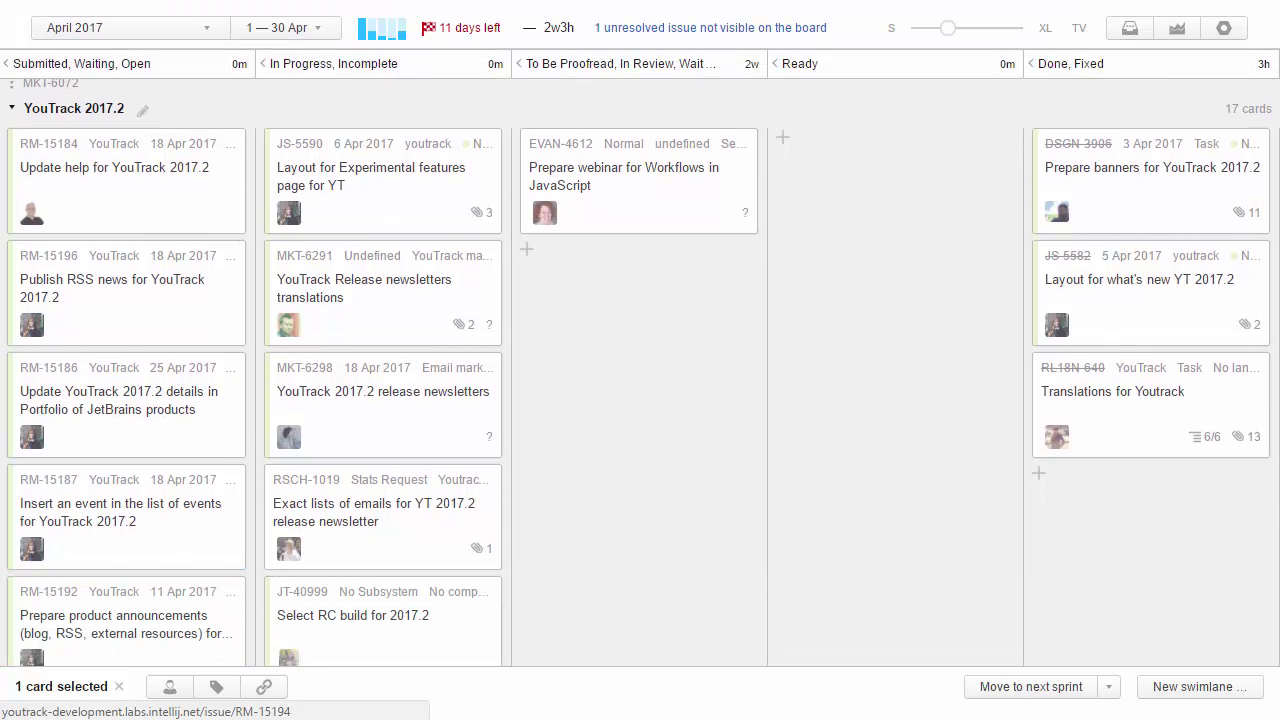
{"action": "key", "text": "Down"}
{"action": "key", "text": "Down"}
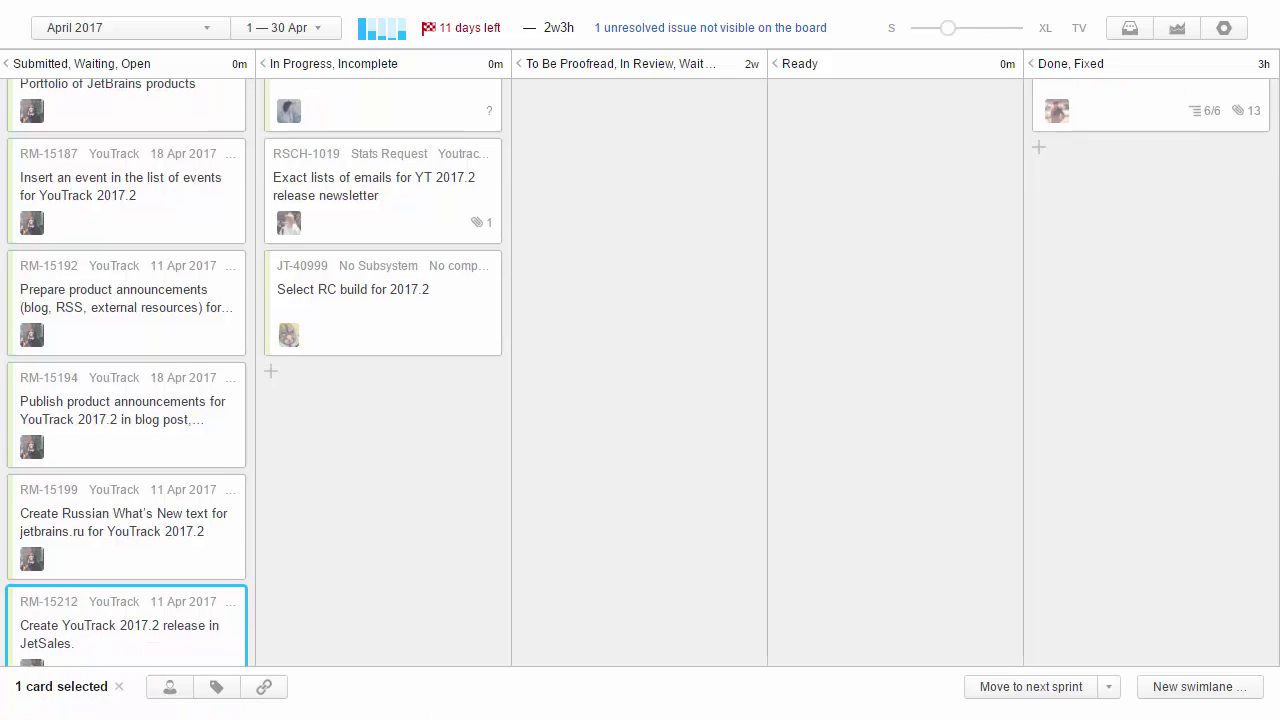
{"action": "left_click_drag", "start_coordinate": [200, 638], "coordinate": [363, 557]}
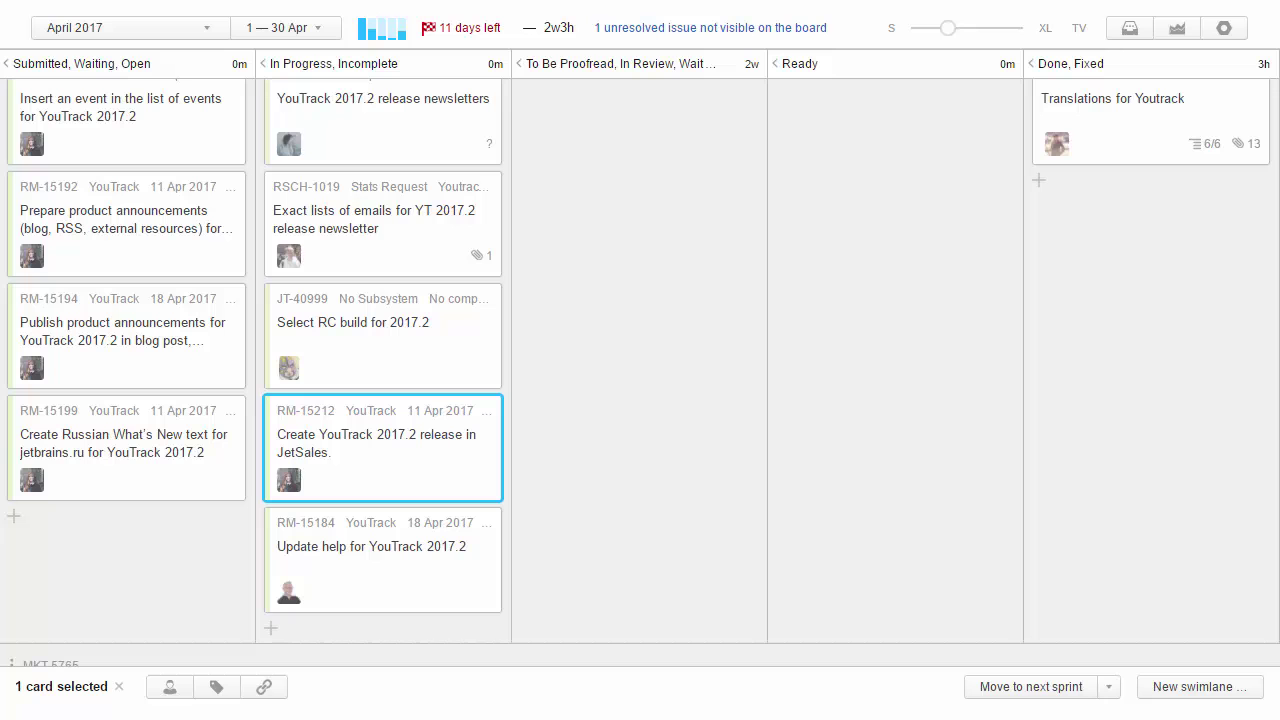
Move the 'Article about InCloud vs. Standalone YouTrack' card through In Progress to the To Be Proofread column in the YouTrack Blog Posts swimlane.
{"action": "scroll", "coordinate": [1223, 334], "scroll_direction": "up", "scroll_amount": 8}
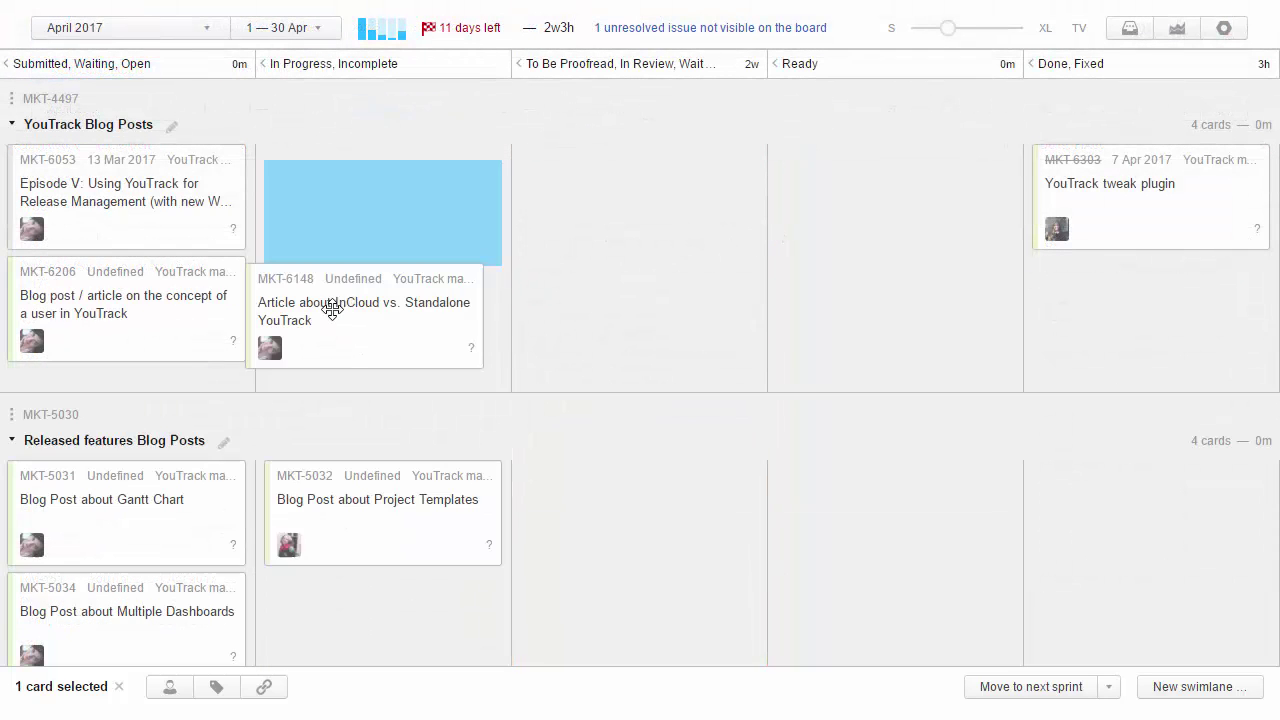
{"action": "left_click_drag", "start_coordinate": [332, 311], "coordinate": [357, 277]}
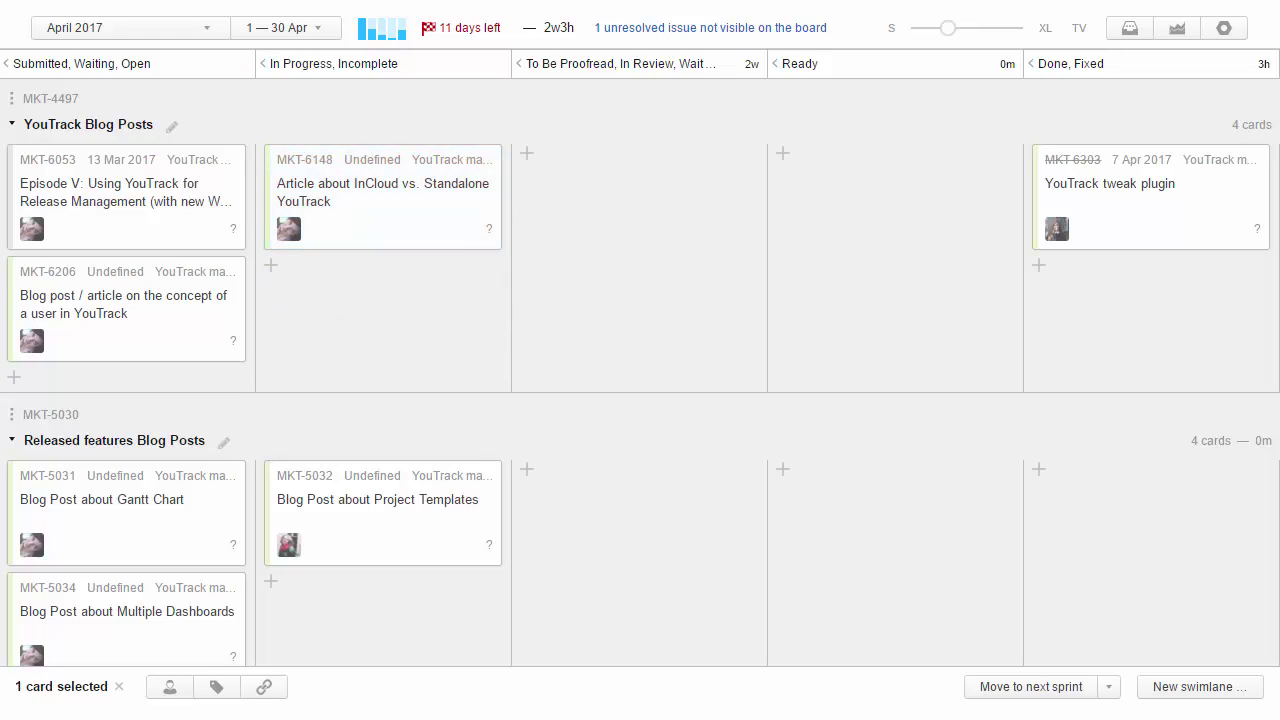
{"action": "left_click_drag", "start_coordinate": [429, 223], "coordinate": [628, 221]}
Reassign the 'Article about InCloud vs. Standalone YouTrack' card to another team member for proofreading.
{"action": "left_click", "coordinate": [540, 238]}
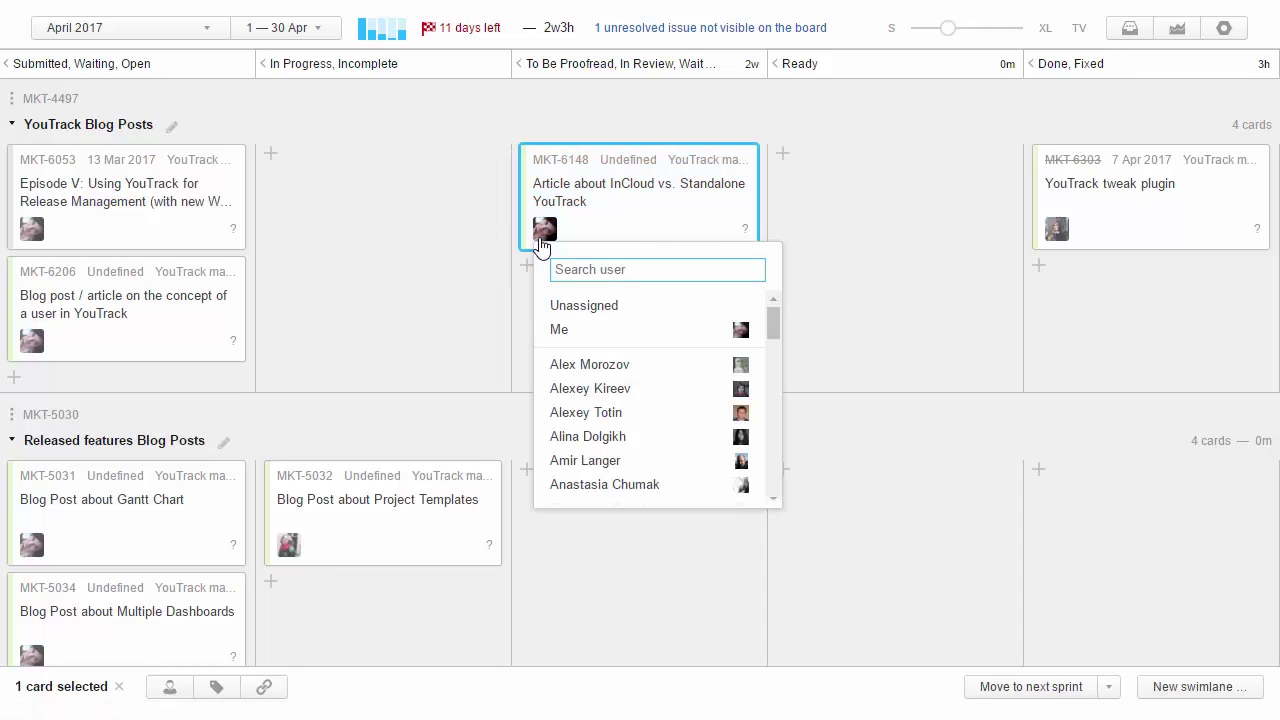
{"action": "type", "text": "mi"}
{"action": "key", "text": "Down"}
{"action": "key", "text": "Down"}
{"action": "key", "text": "Return"}
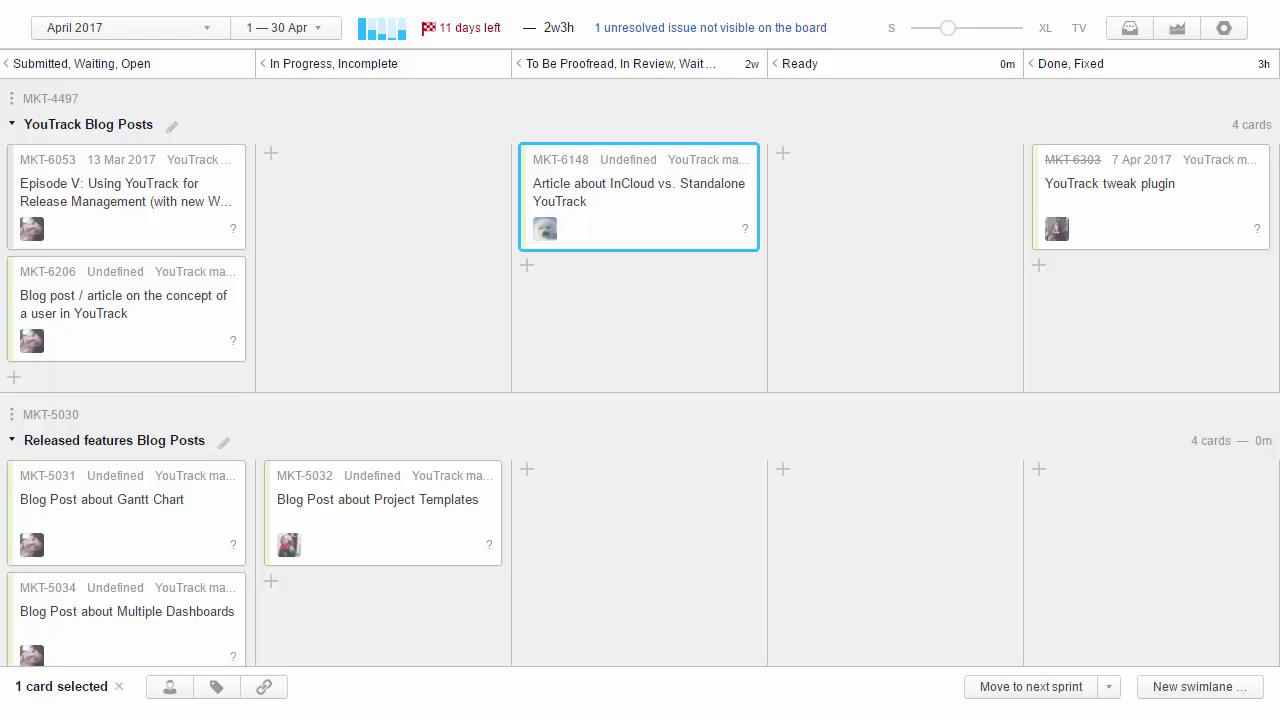
Advance the 'Article about InCloud vs. Standalone YouTrack' card to Ready and on to the Done, Fixed column.
{"action": "key", "text": "alt+shift+Right"}
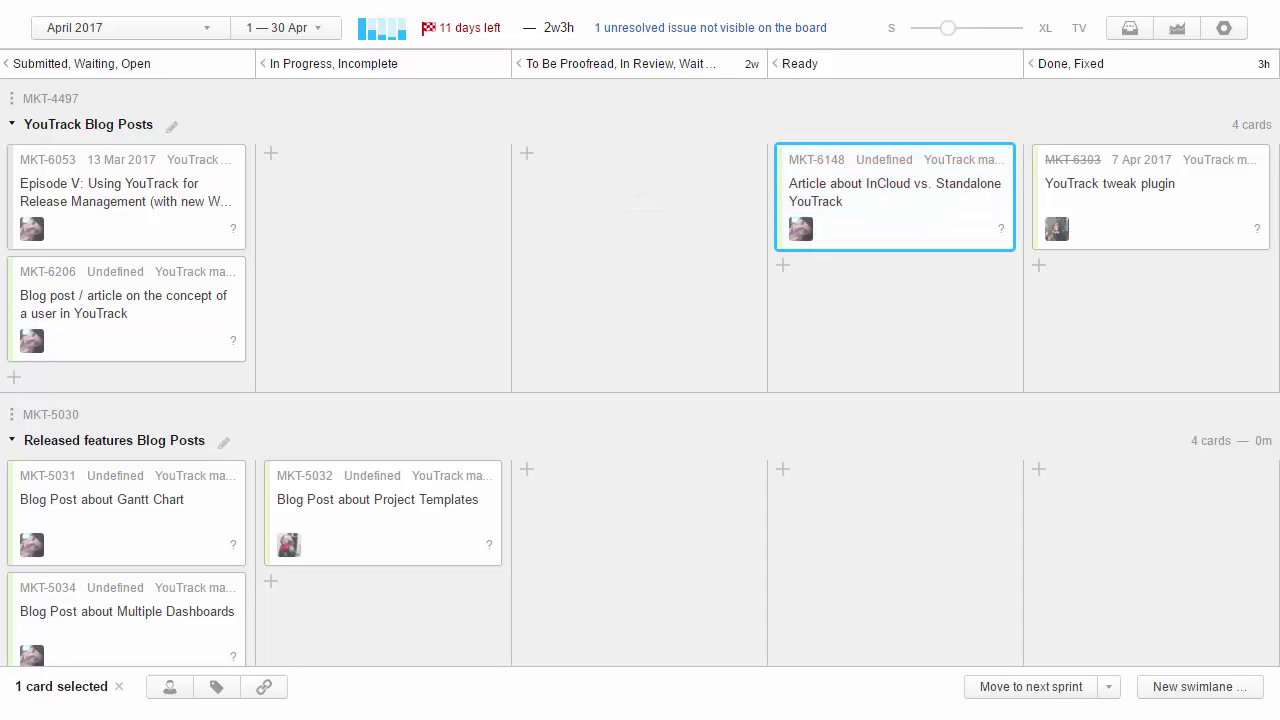
{"action": "key", "text": "alt+shift+Right"}
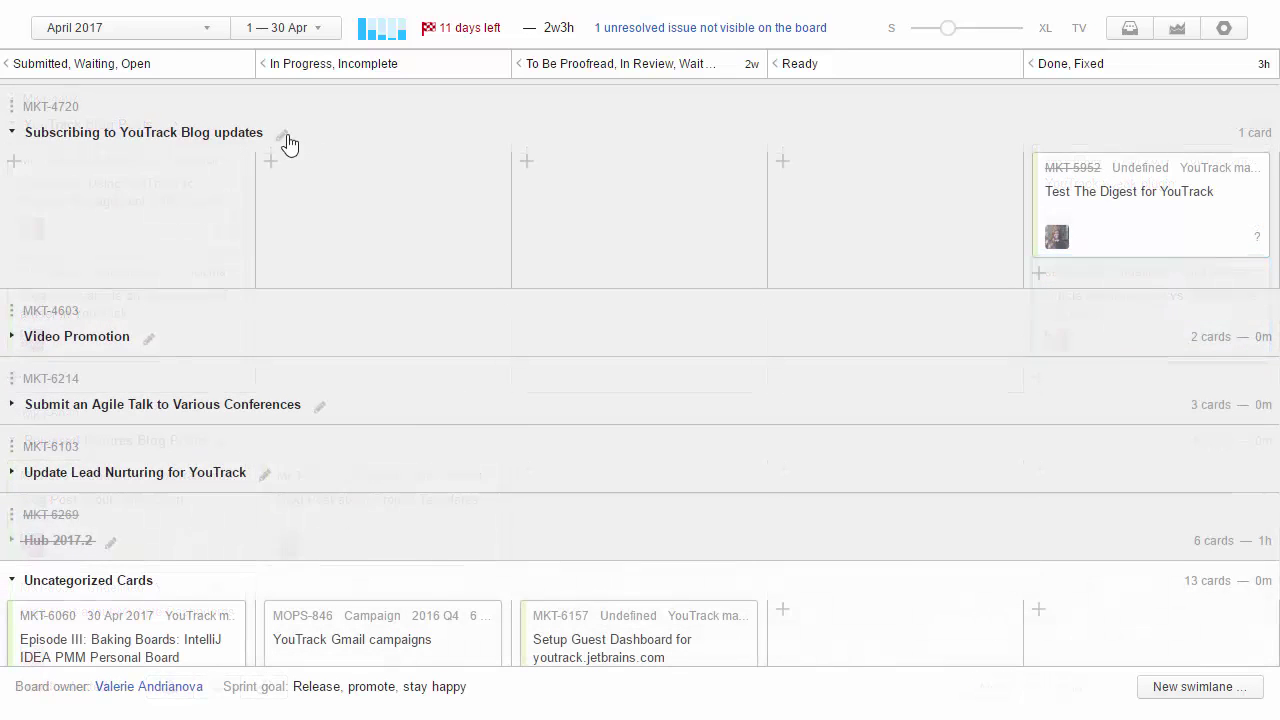
Set the state of the 'Subscribing to YouTrack Blog updates' swimlane issue to Fixed and return to the board.
{"action": "left_click", "coordinate": [285, 135]}
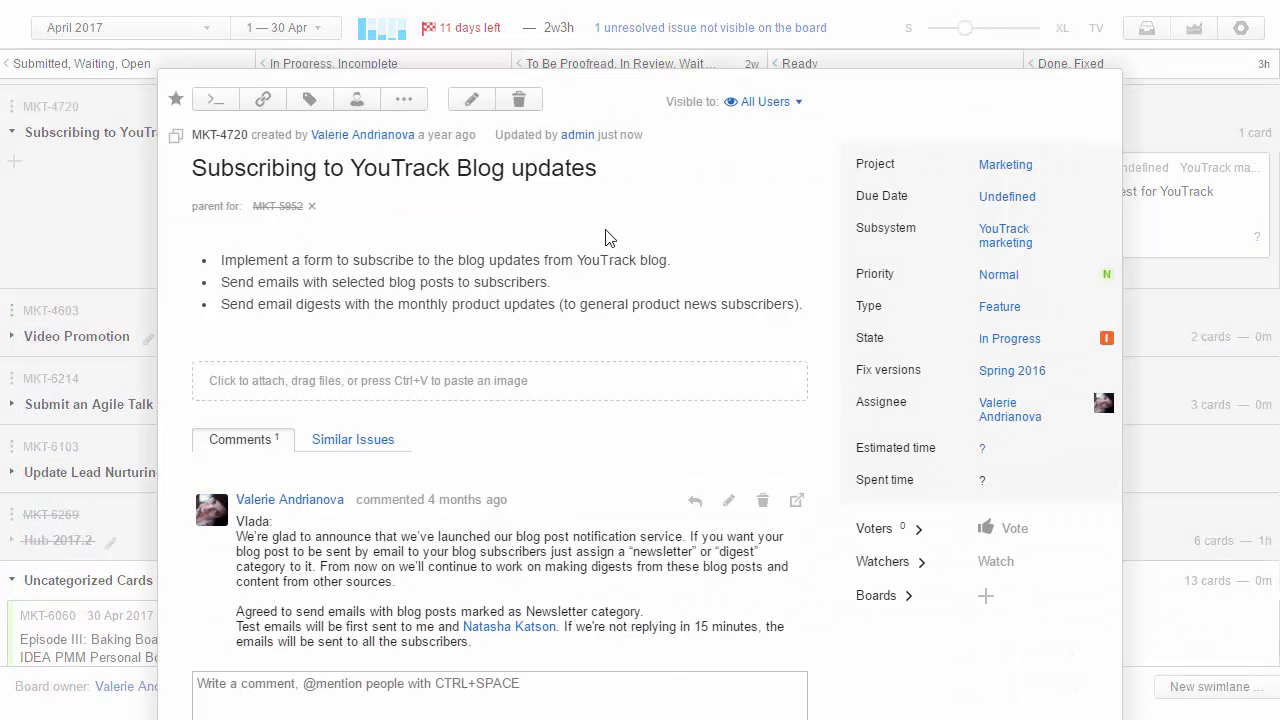
{"action": "left_click", "coordinate": [1010, 338]}
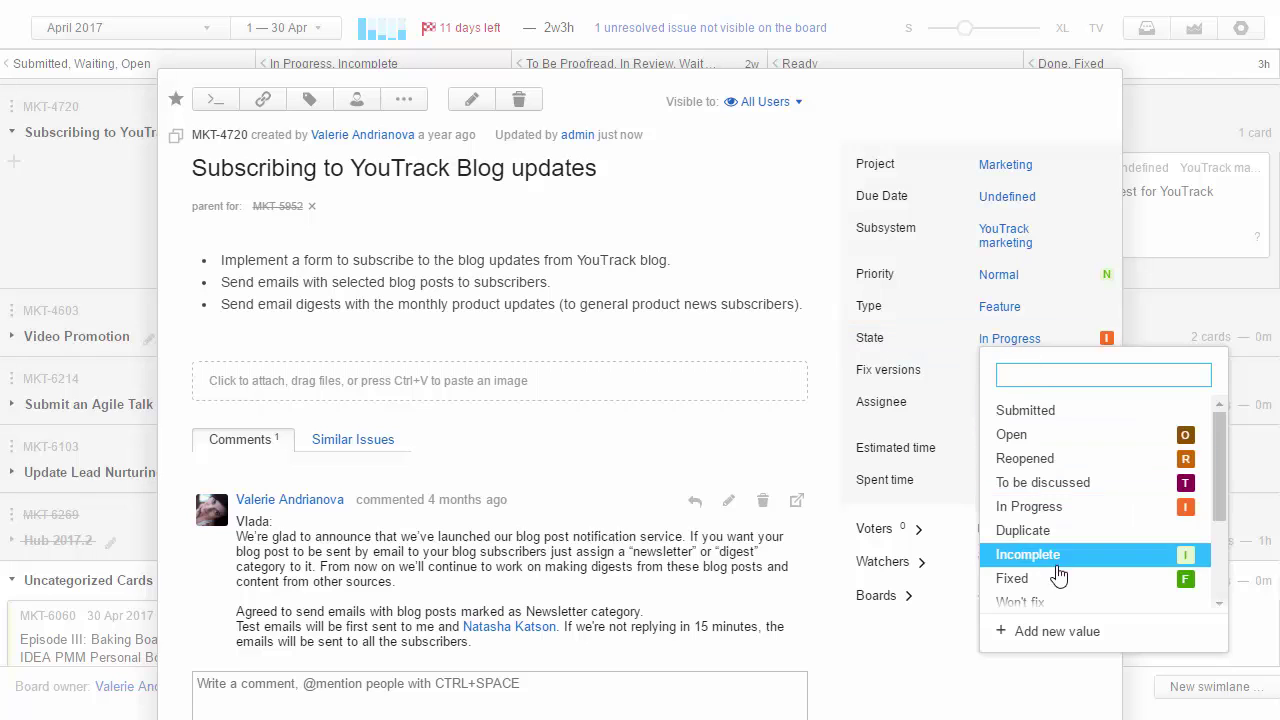
{"action": "left_click", "coordinate": [1035, 500]}
{"action": "key", "text": "Escape"}
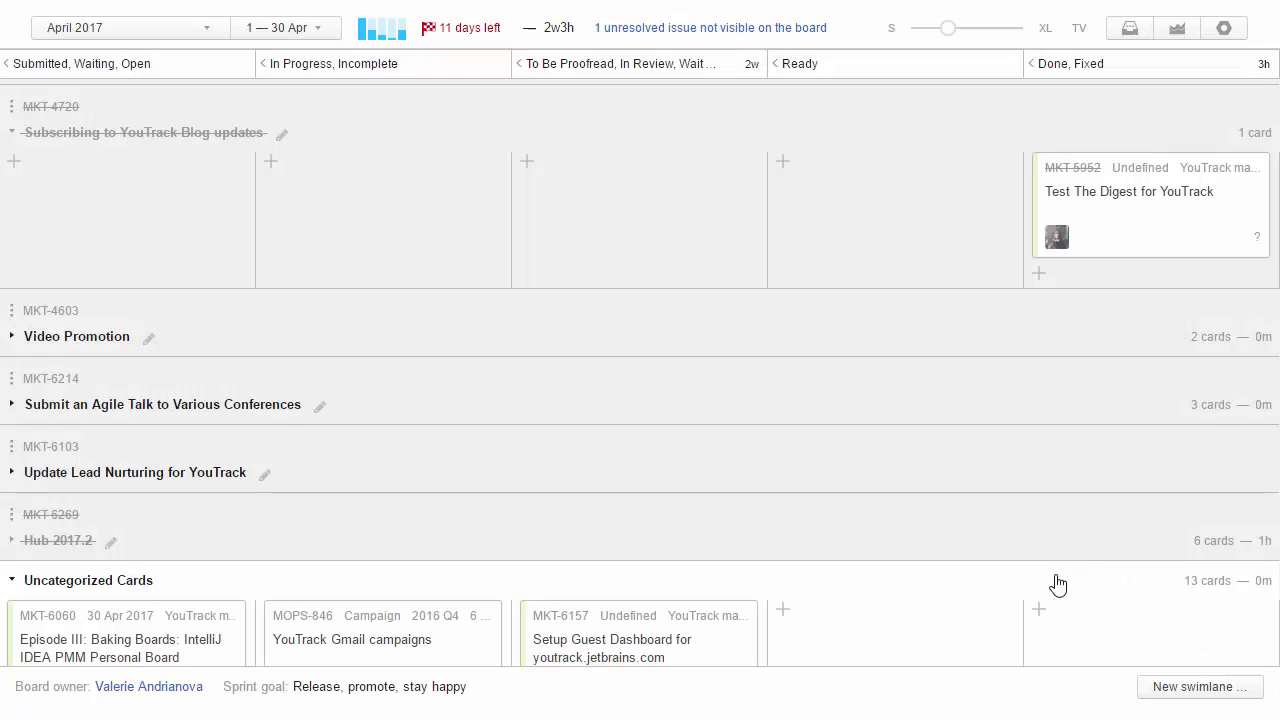
Collapse the 'Subscribing to YouTrack Blog updates' swimlane and move it below Hub 2017.2, just above Uncategorized Cards.
{"action": "left_click", "coordinate": [11, 133]}
{"action": "left_click_drag", "start_coordinate": [9, 105], "coordinate": [14, 405]}
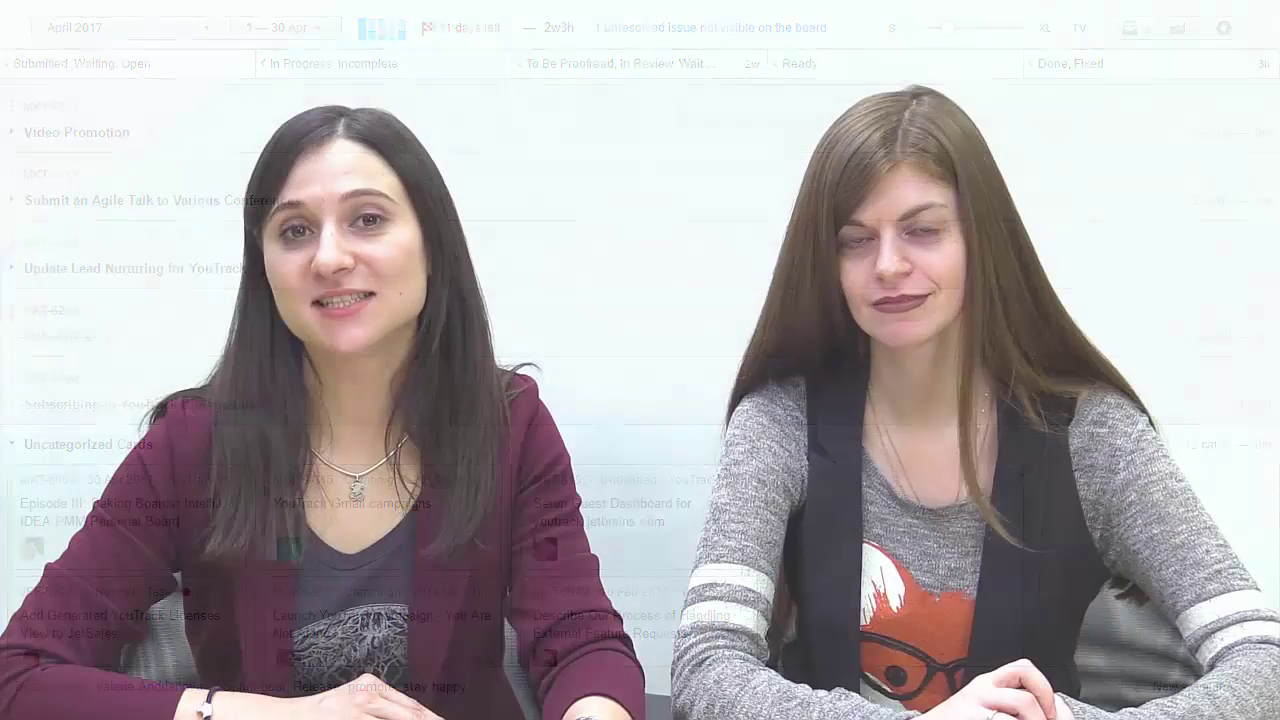